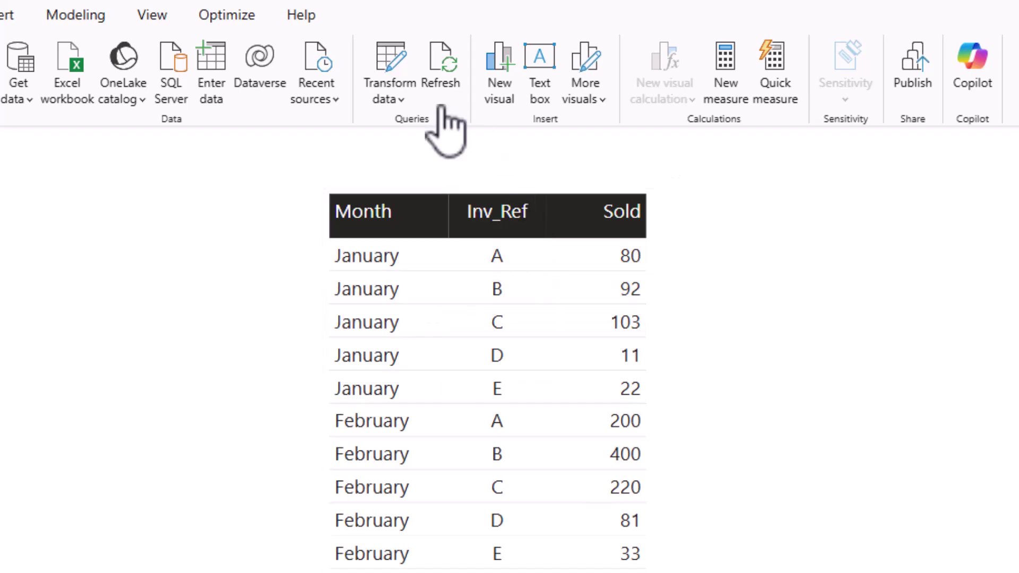
Open the Finances query in Power Query Editor and rename its Inv_Ref column to Product
left_click(387, 101)
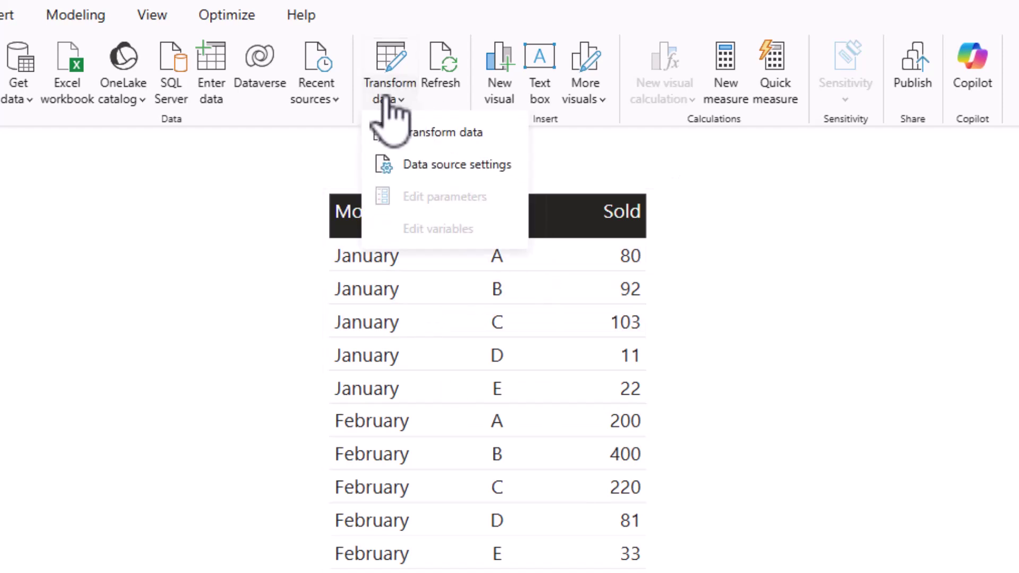
left_click(437, 136)
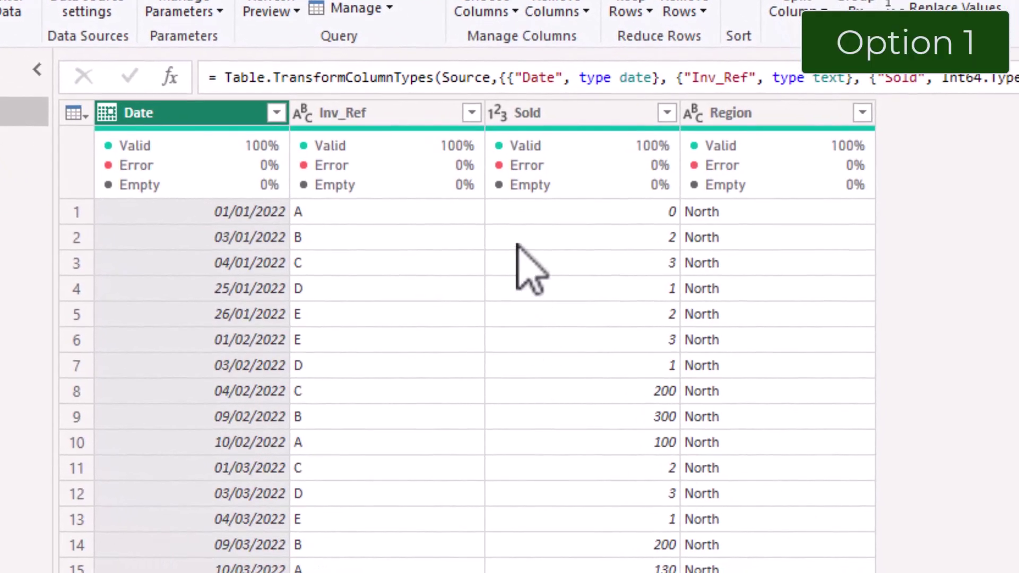
left_click(382, 112)
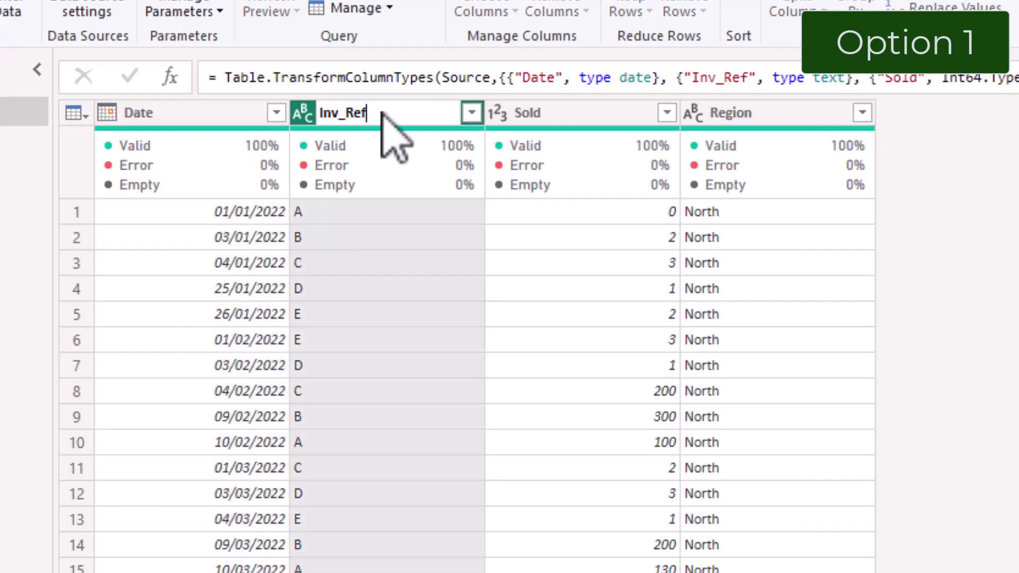
key("BackSpace")
key("BackSpace")
key("BackSpace")
key("BackSpace")
key("BackSpace")
key("BackSpace")
key("BackSpace")
type("Product")
key("Return")
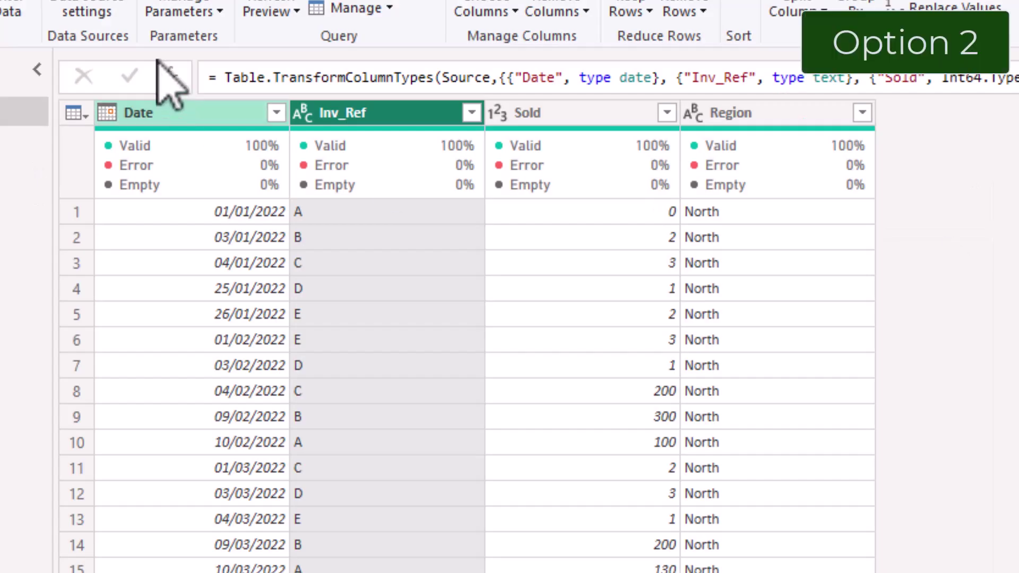
Rename the Inv_Ref column to Product using the column header's Rename command
left_click(340, 114)
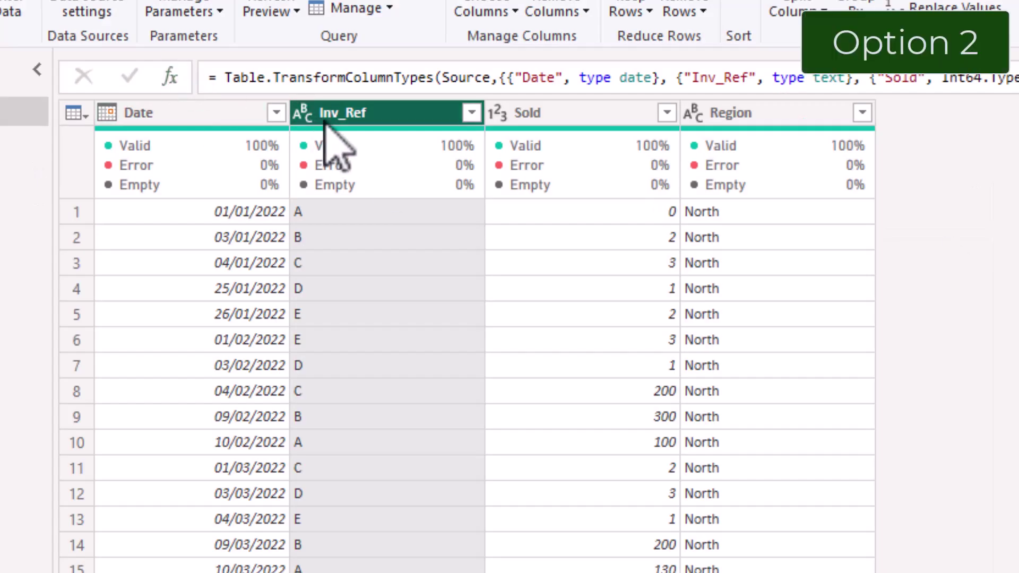
right_click(341, 115)
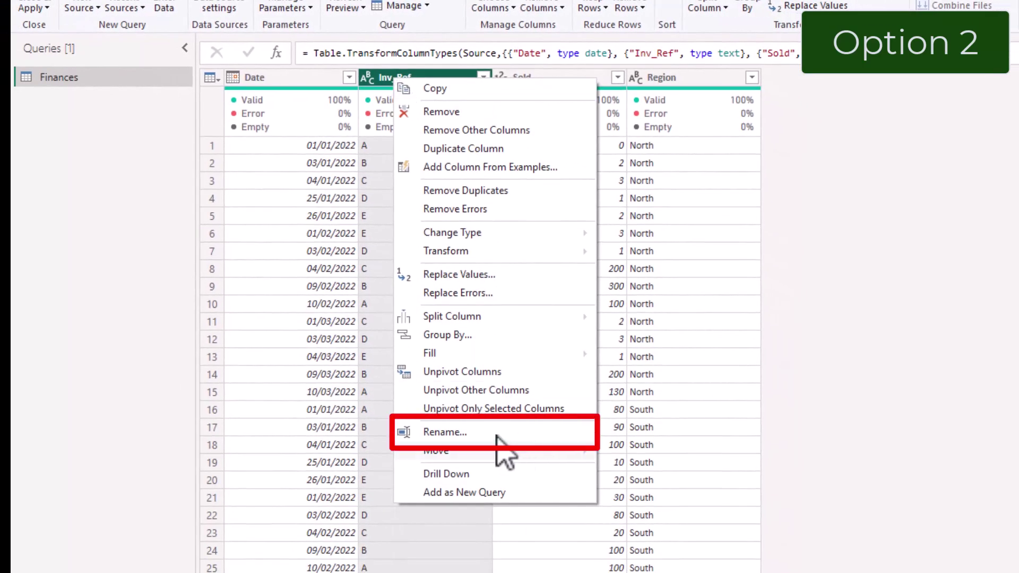
left_click(488, 431)
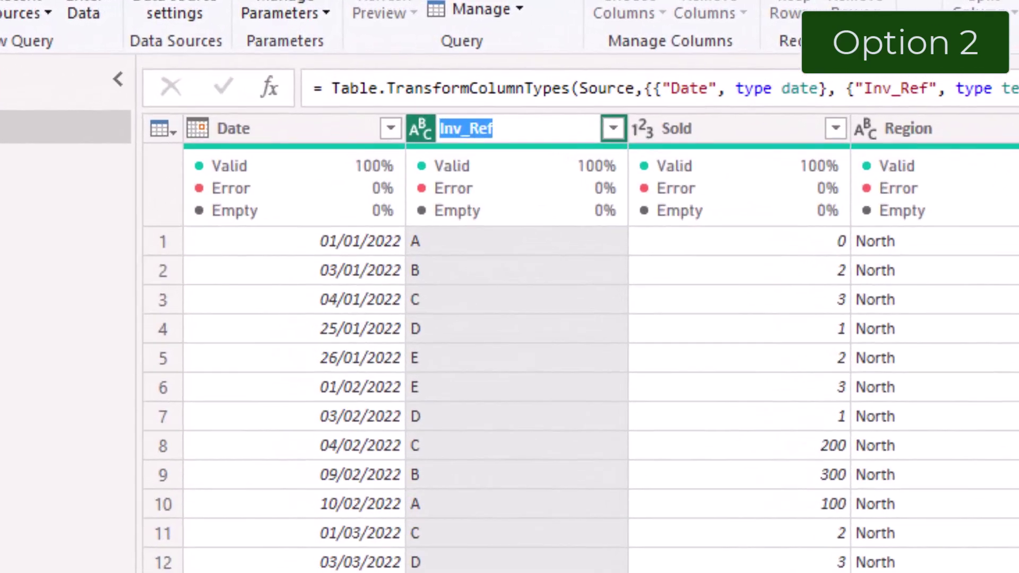
type("Prod")
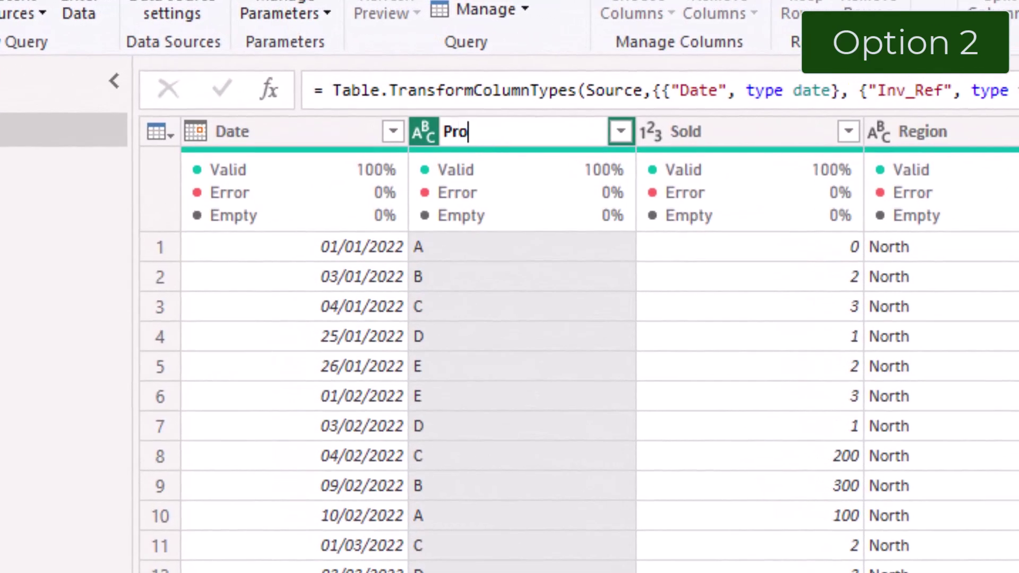
type("uct")
key("Return")
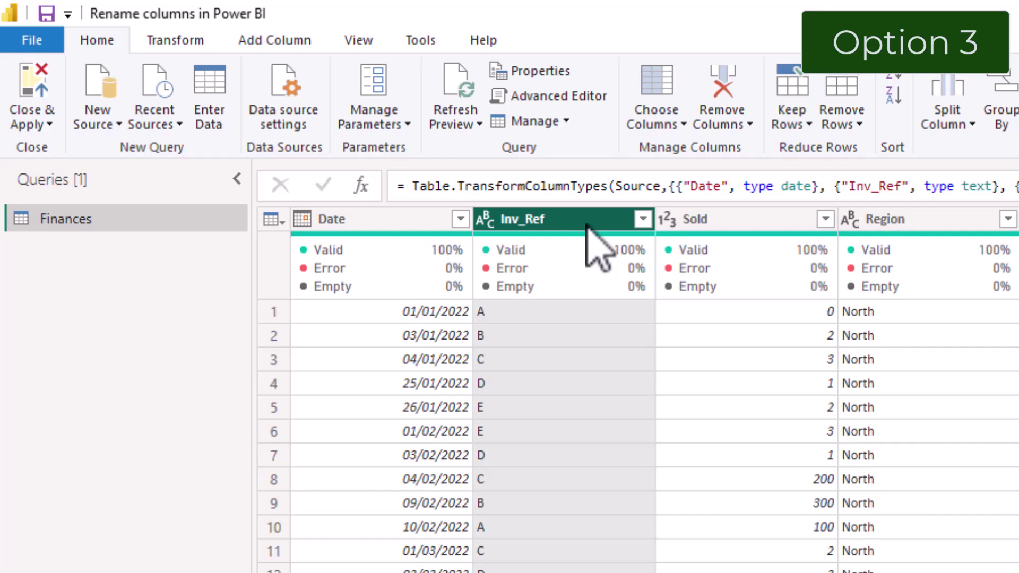
Rename the selected Inv_Ref column to Product with the Transform tab's Rename command
left_click(177, 41)
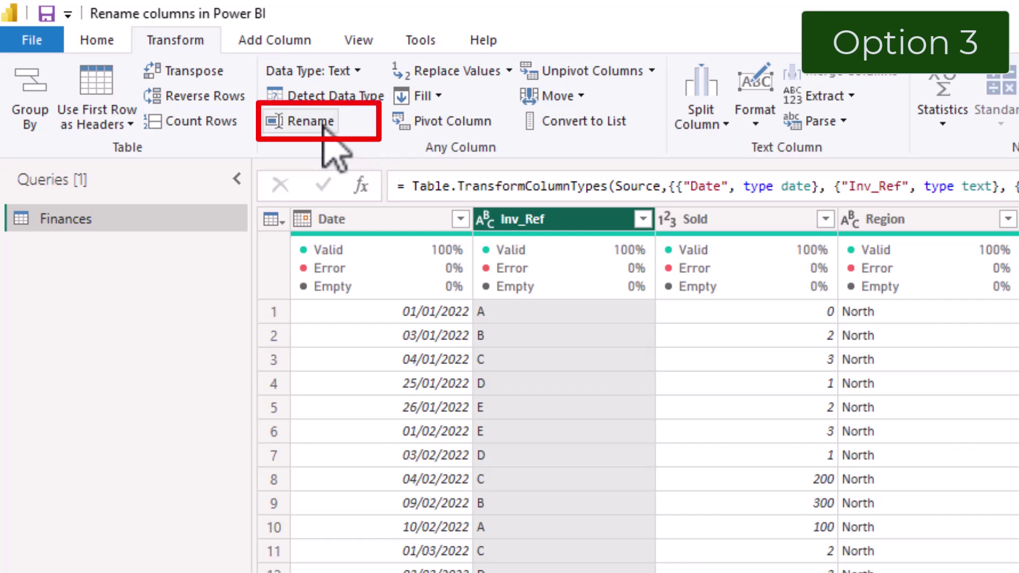
left_click(324, 129)
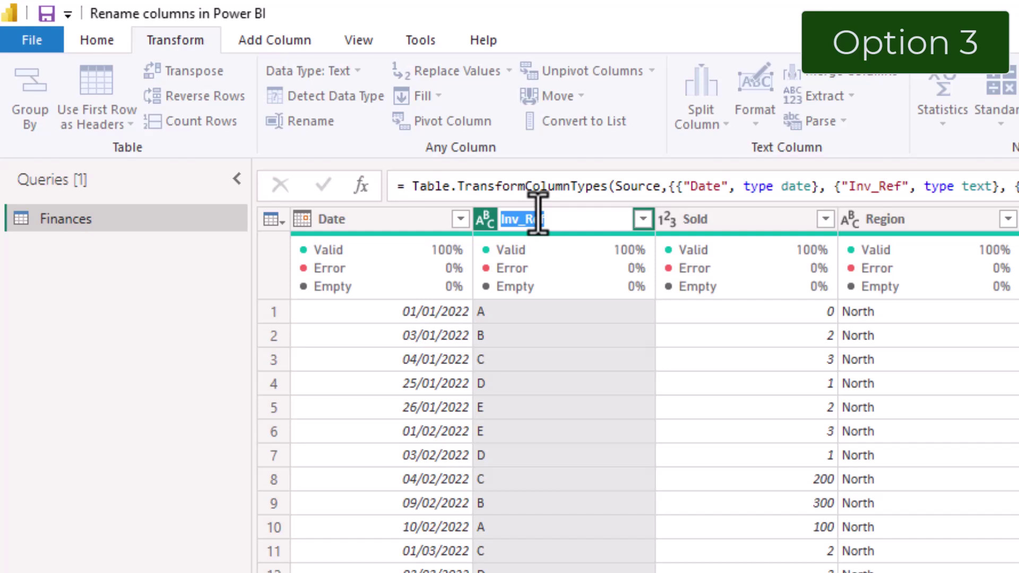
type("Produ")
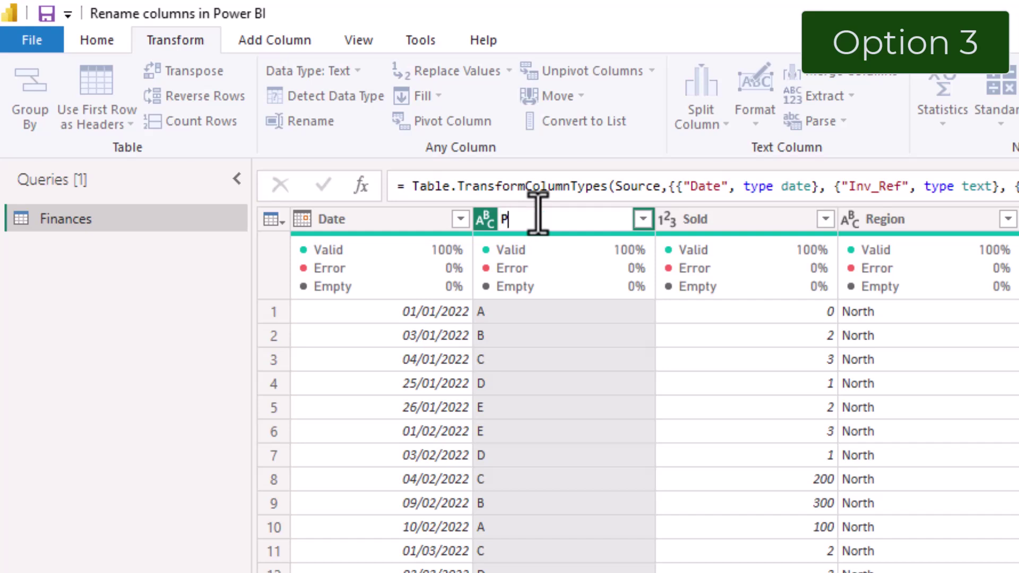
type("ct")
key("Return")
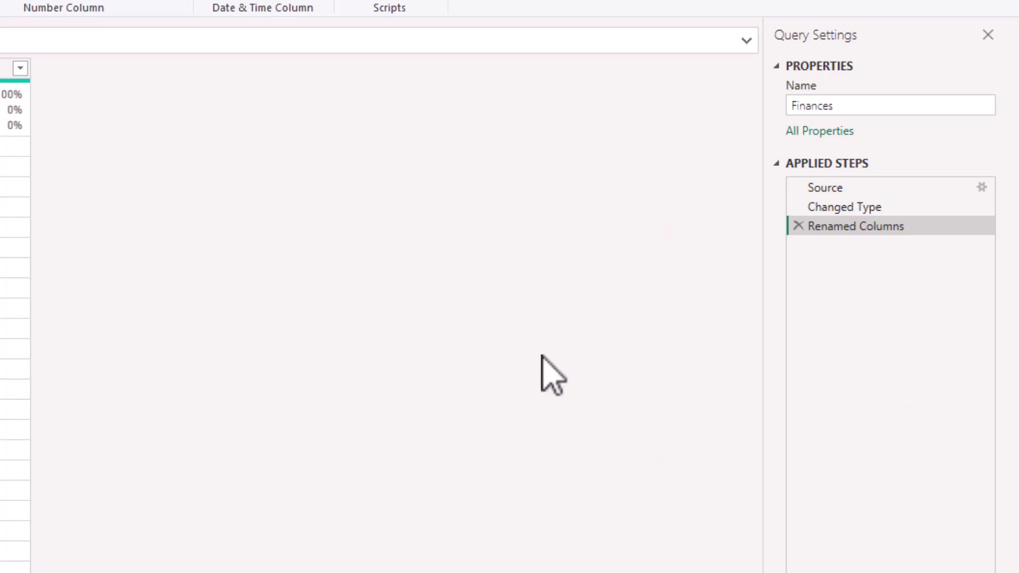
Delete the Renamed Columns applied step and apply the query changes to the report
left_click(799, 226)
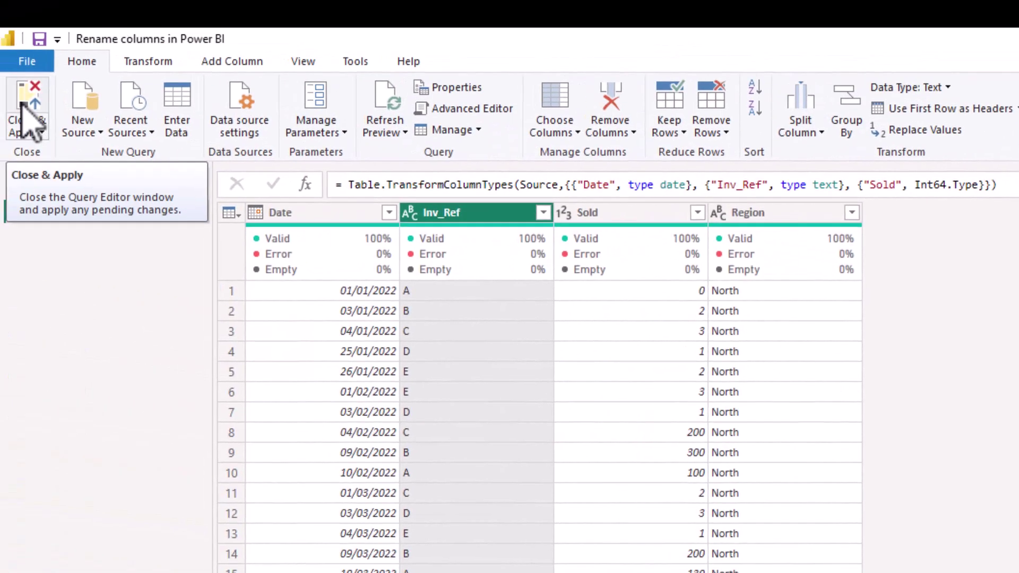
left_click(21, 106)
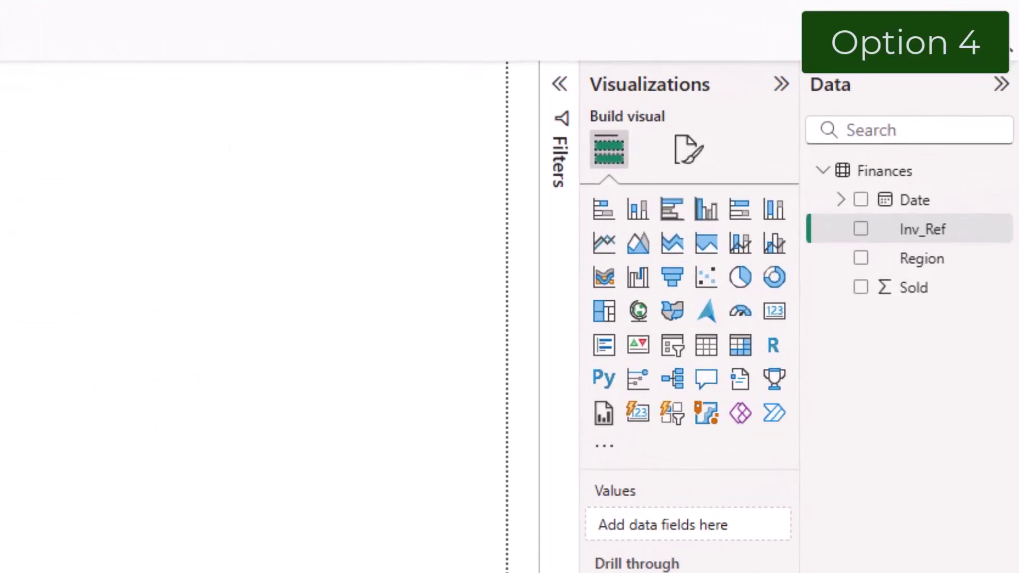
Rename the Data pane's Inv_Ref field to Product, inline and again from its options menu
double_click(934, 239)
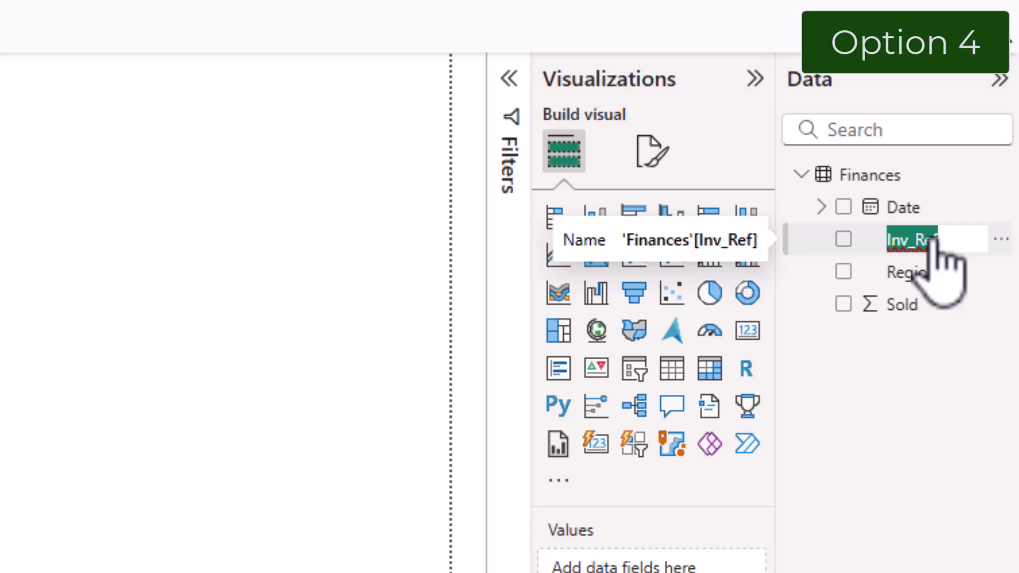
type("Product")
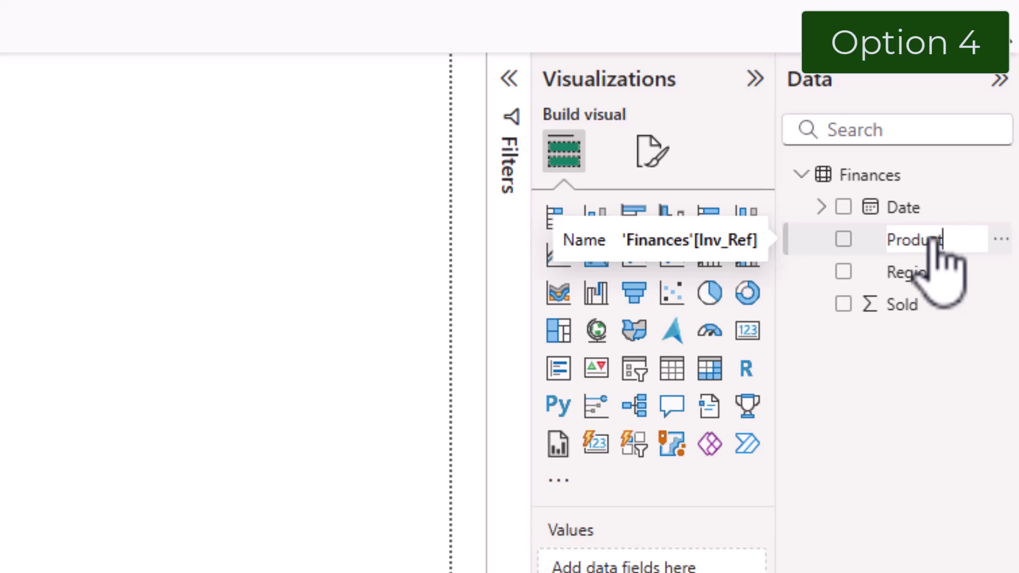
key("Return")
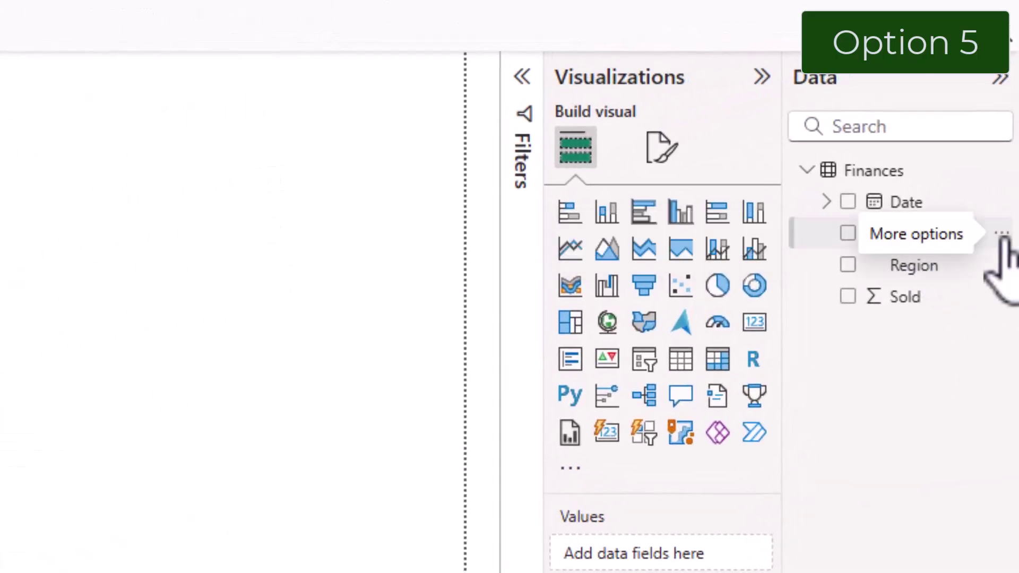
left_click(1001, 233)
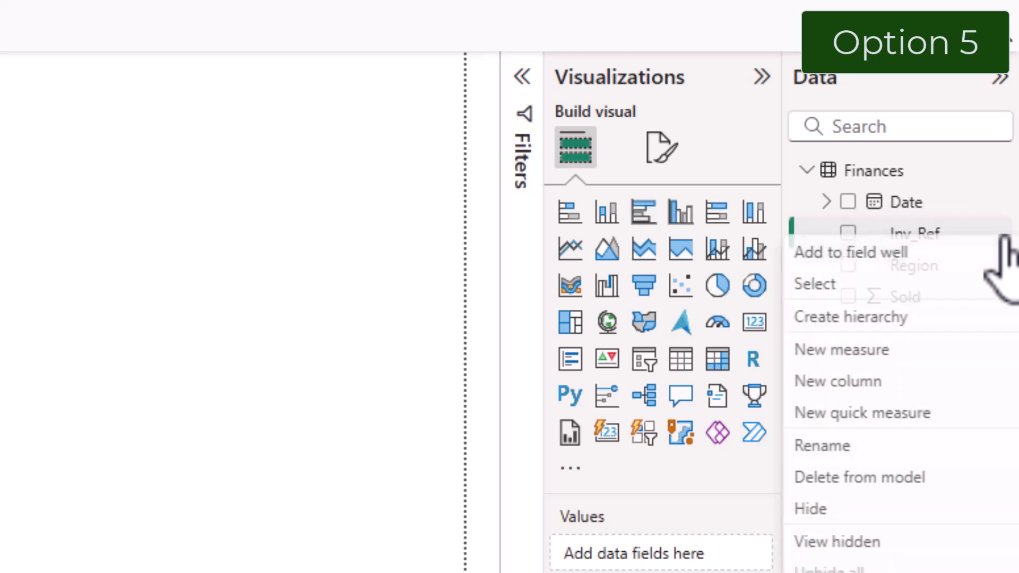
left_click(841, 446)
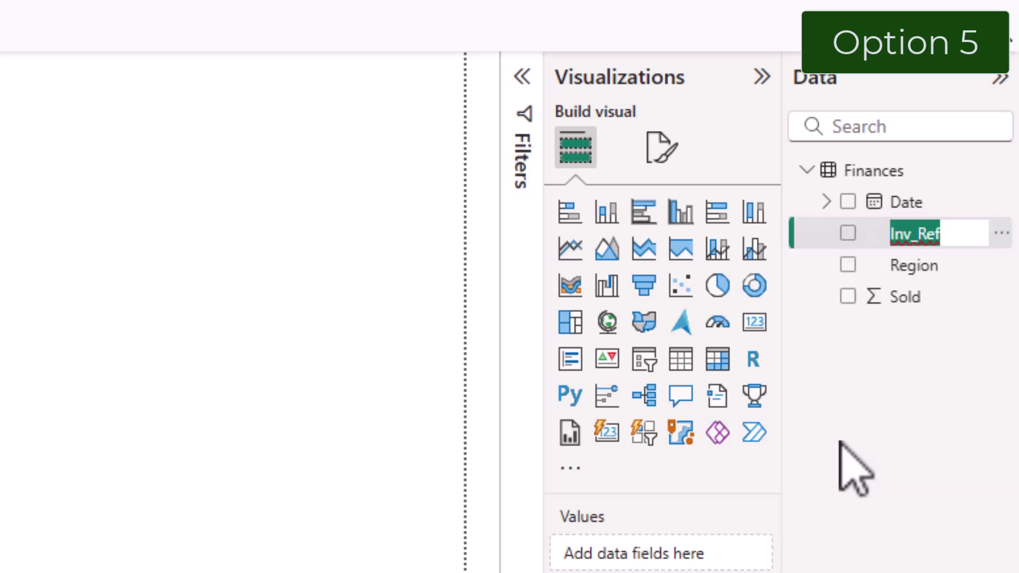
type("Product")
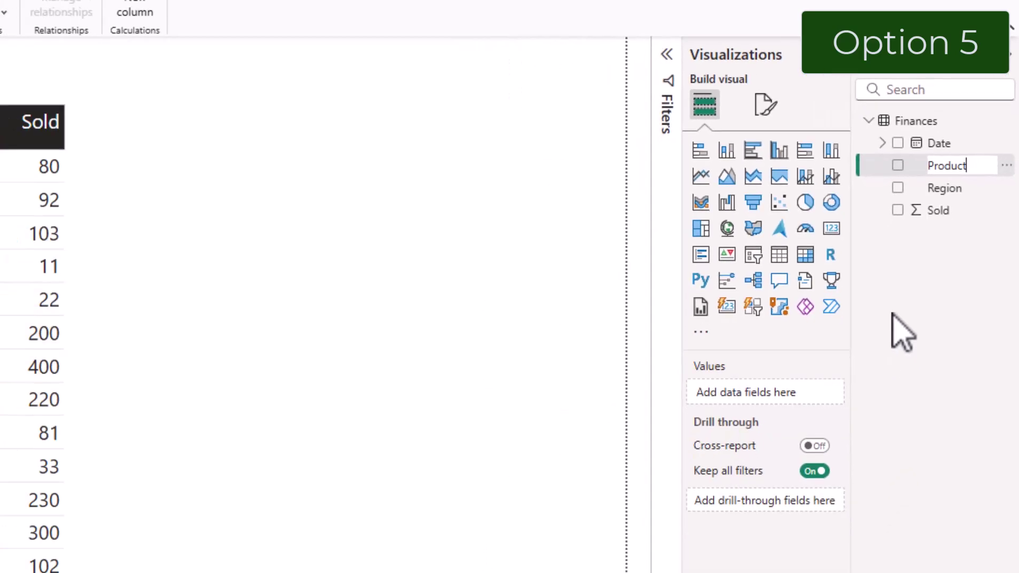
key("Return")
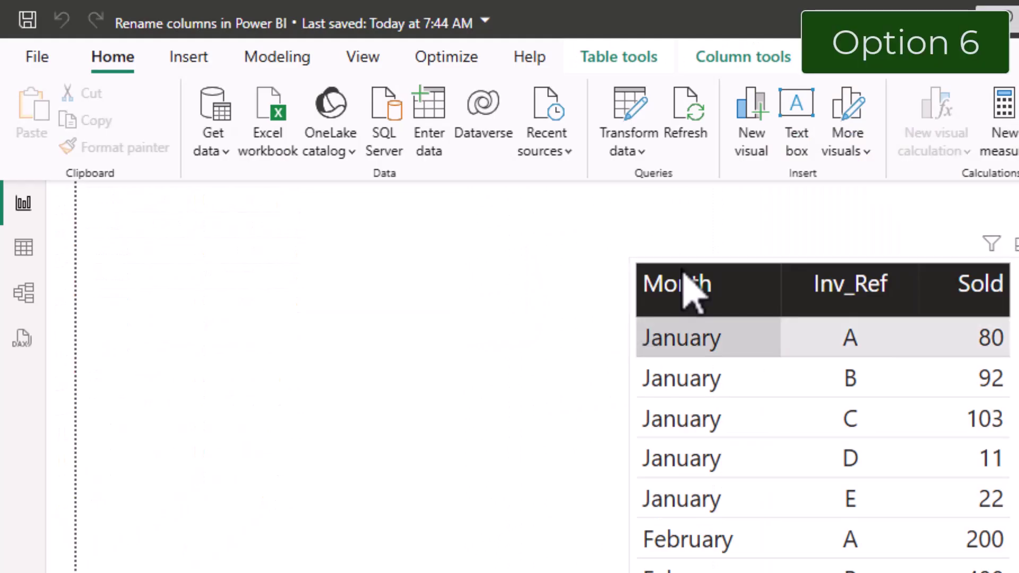
Set the column's Name to Product on the Column tools tab
left_click(722, 61)
left_click(182, 106)
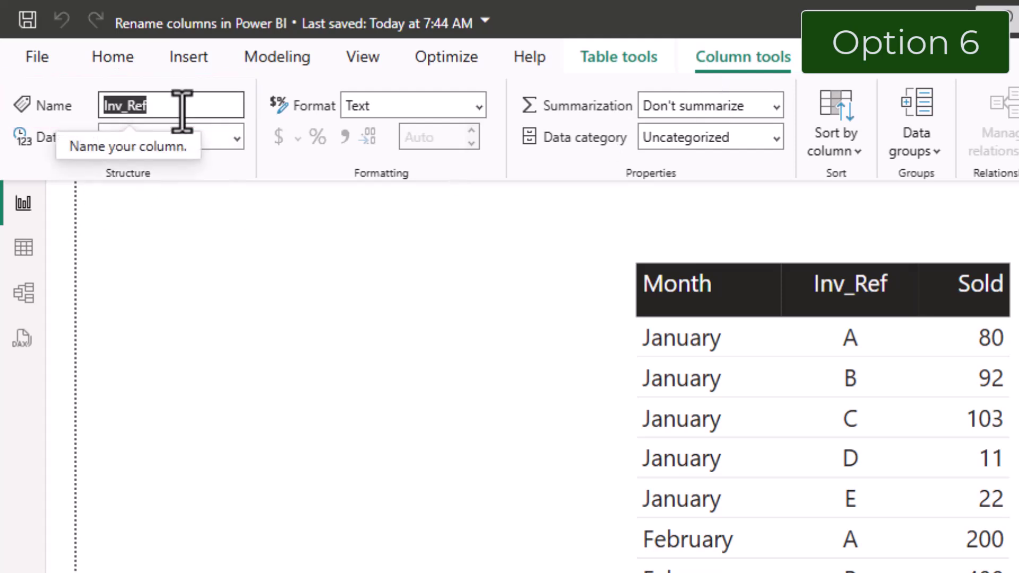
type("Product")
key("Return")
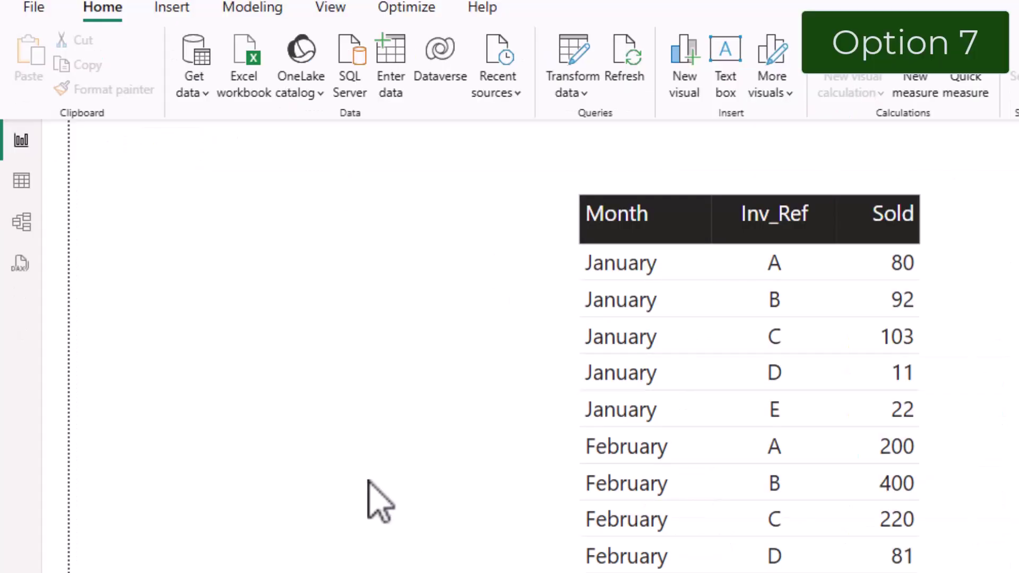
In Model view, set the column's Properties Name field to Product
left_click(22, 223)
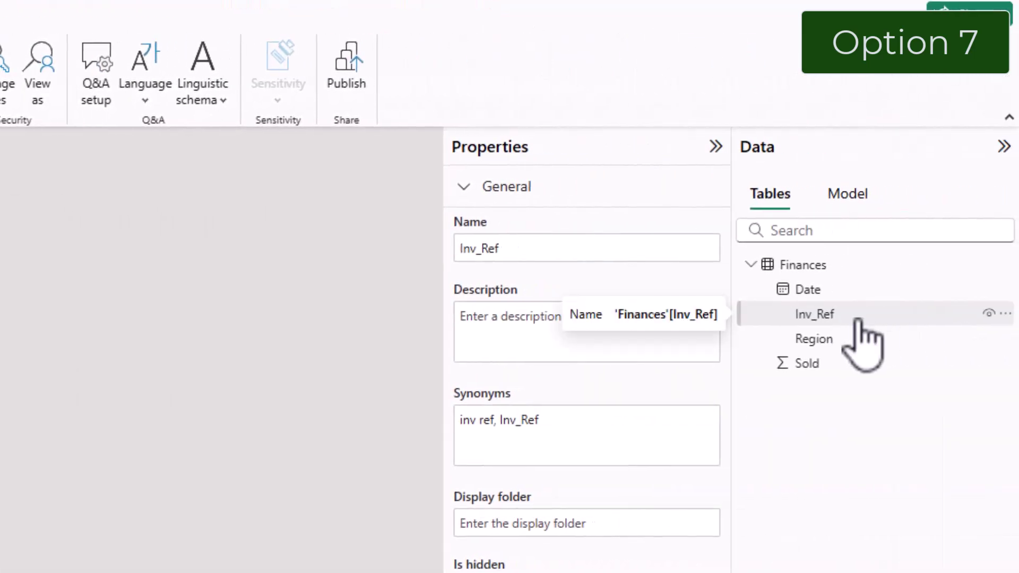
double_click(517, 247)
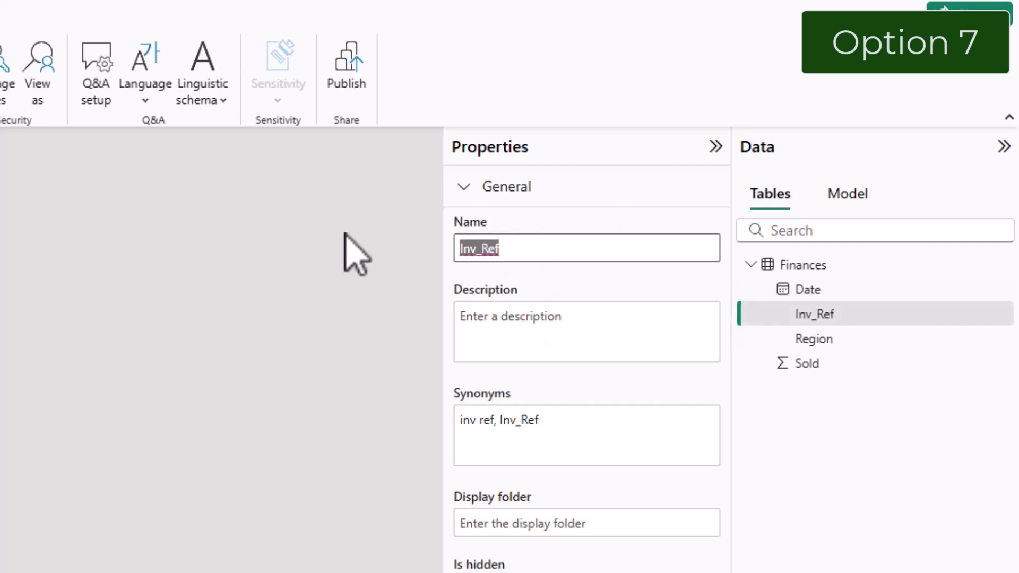
type("Product")
key("Return")
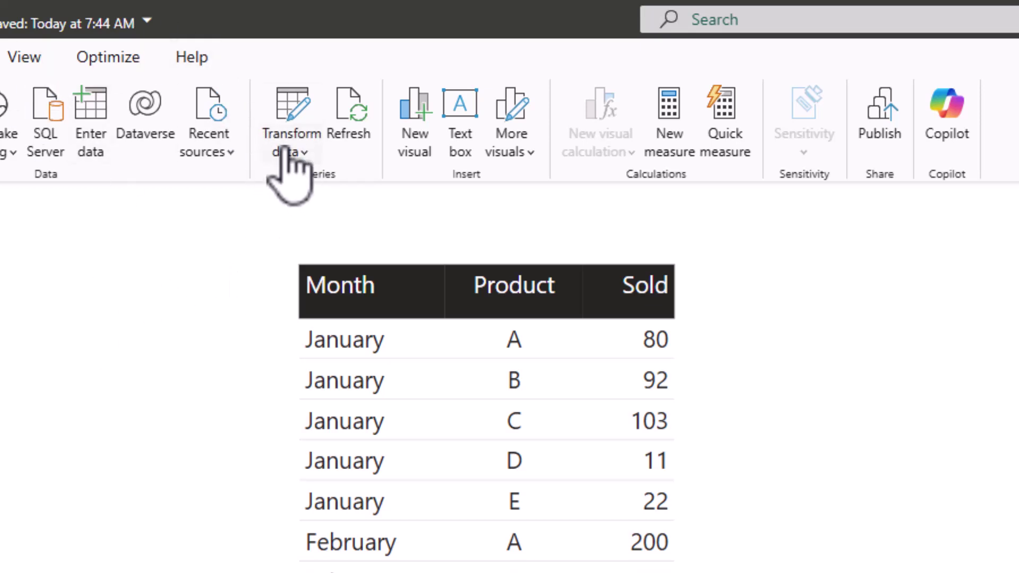
Launch Power Query Editor from the Home ribbon's Transform data dropdown
left_click(287, 154)
left_click(371, 191)
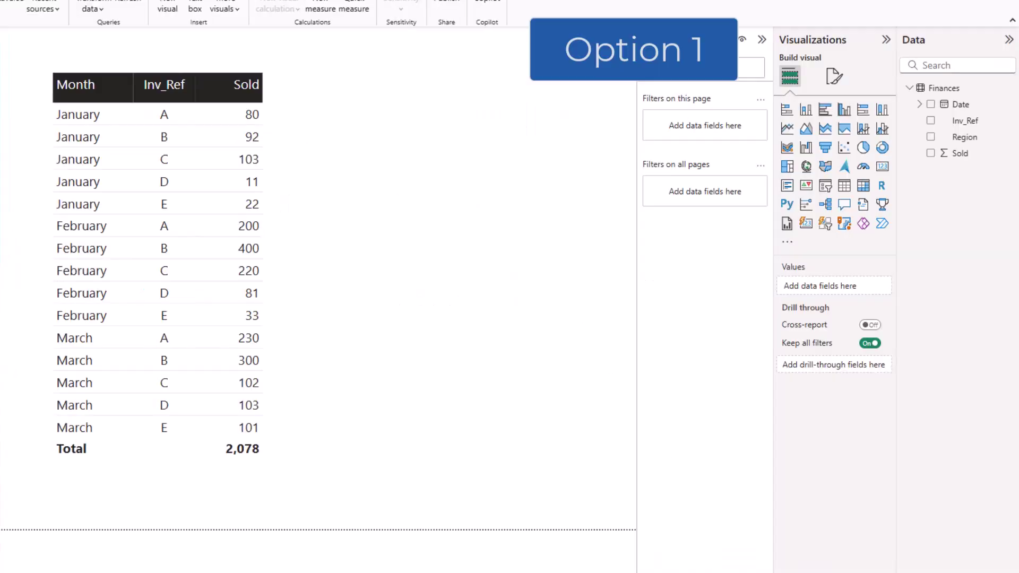
Relabel Inv_Ref as Product in the table visual's Columns well
left_click(149, 472)
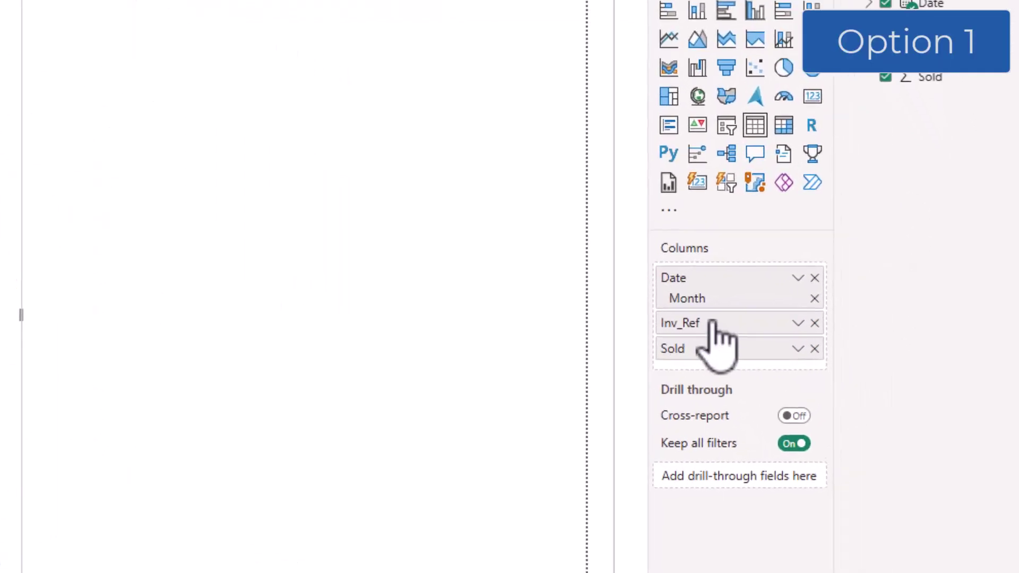
double_click(711, 323)
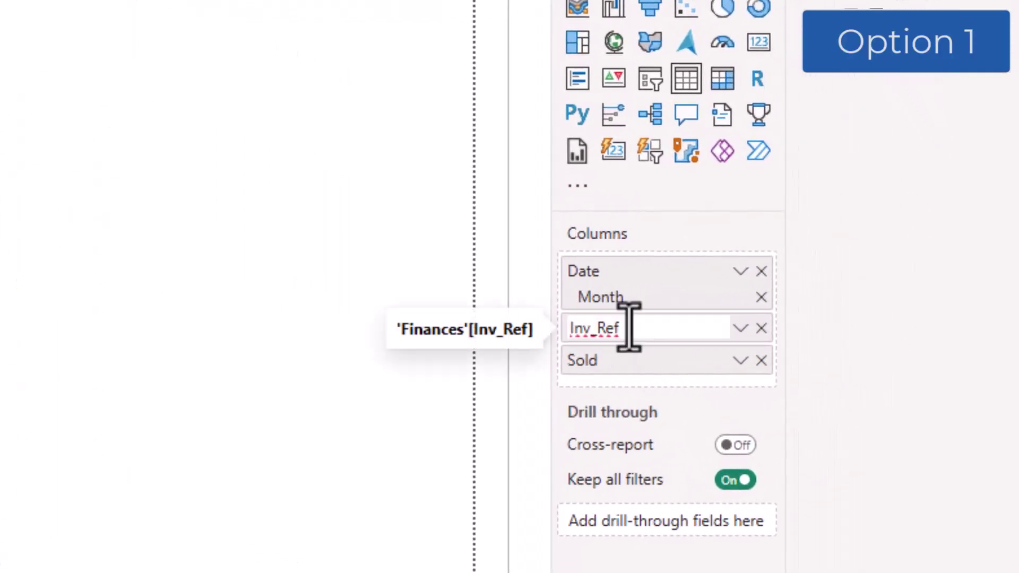
left_click_drag(629, 327, 511, 337)
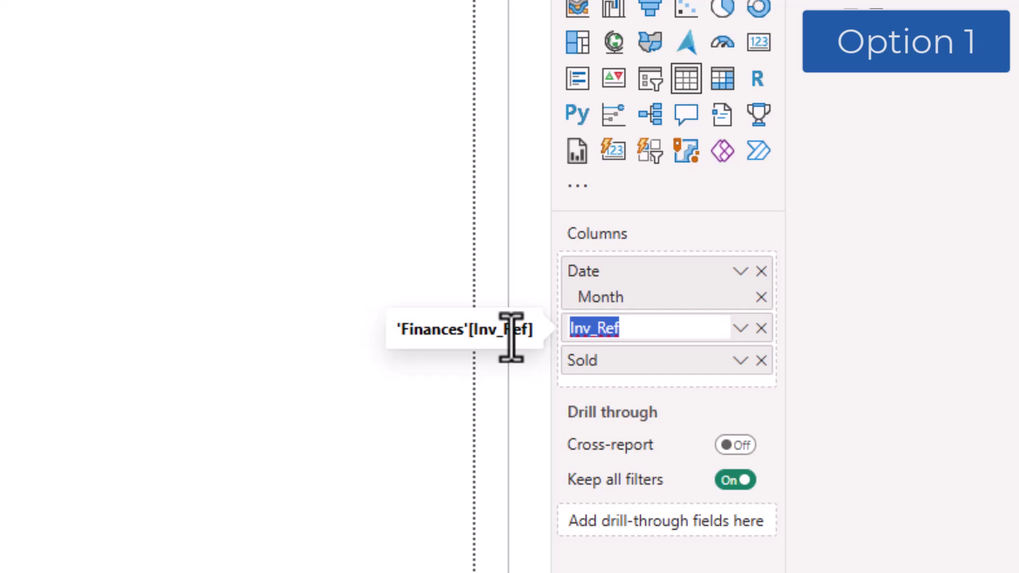
type("Product")
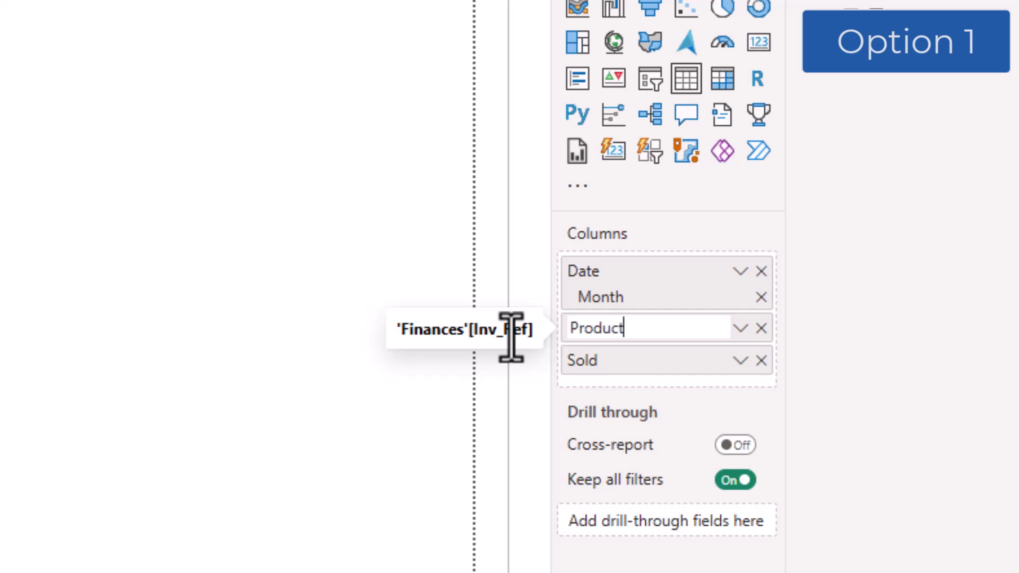
key("Return")
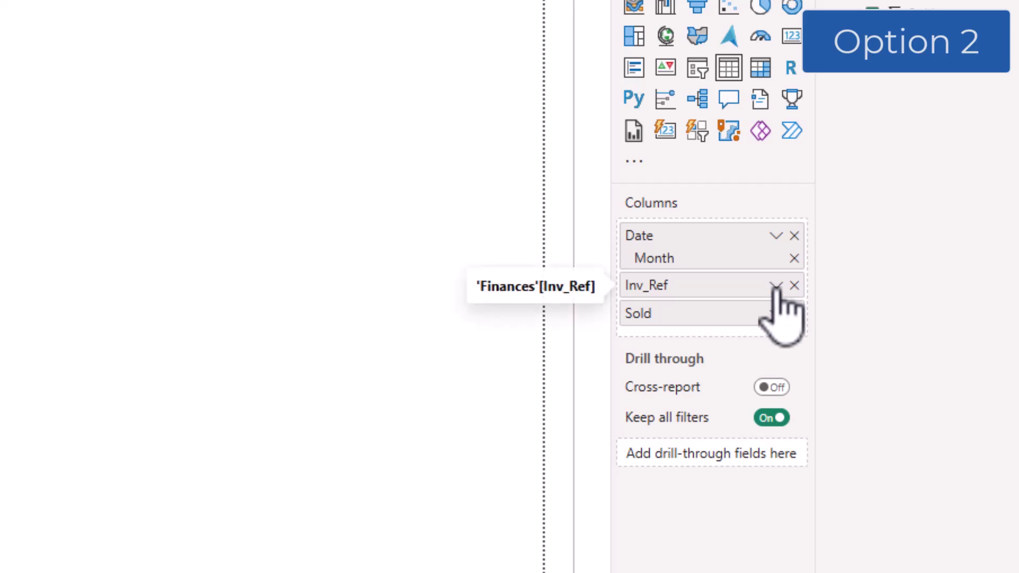
Use 'Rename for this visual' to label the Inv_Ref column Product in the table
left_click(776, 287)
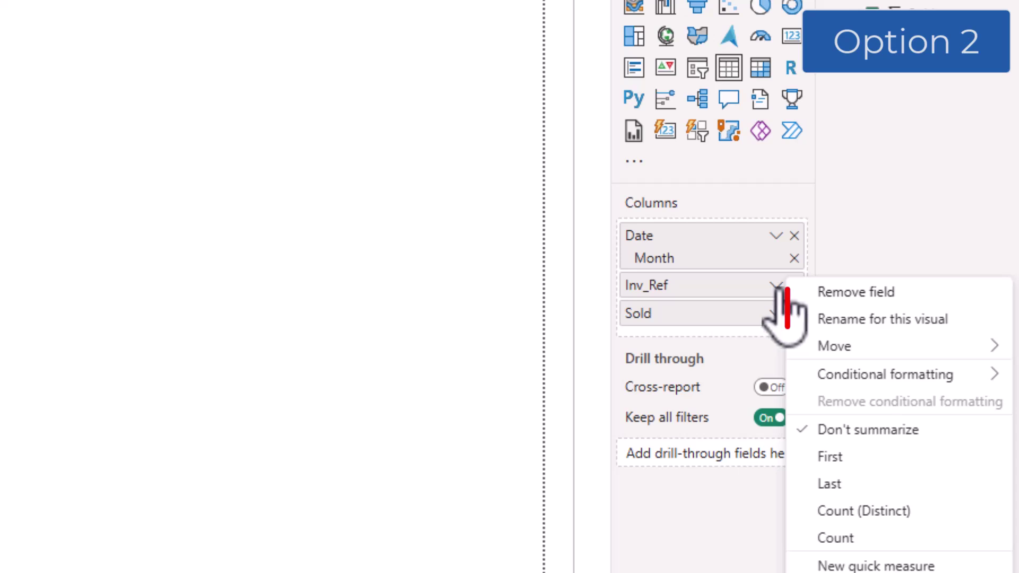
left_click(875, 320)
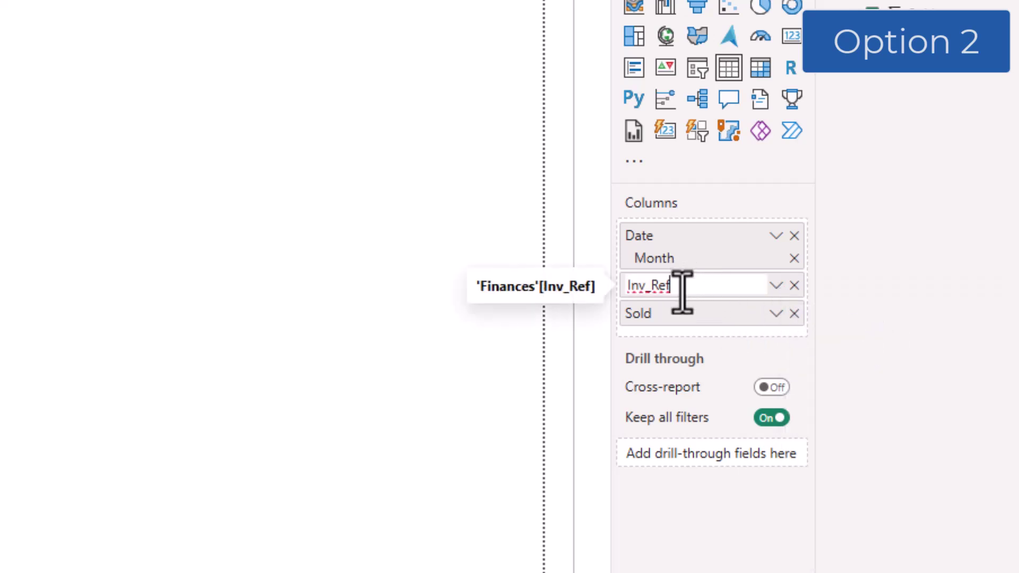
left_click_drag(682, 292, 580, 285)
type("Product")
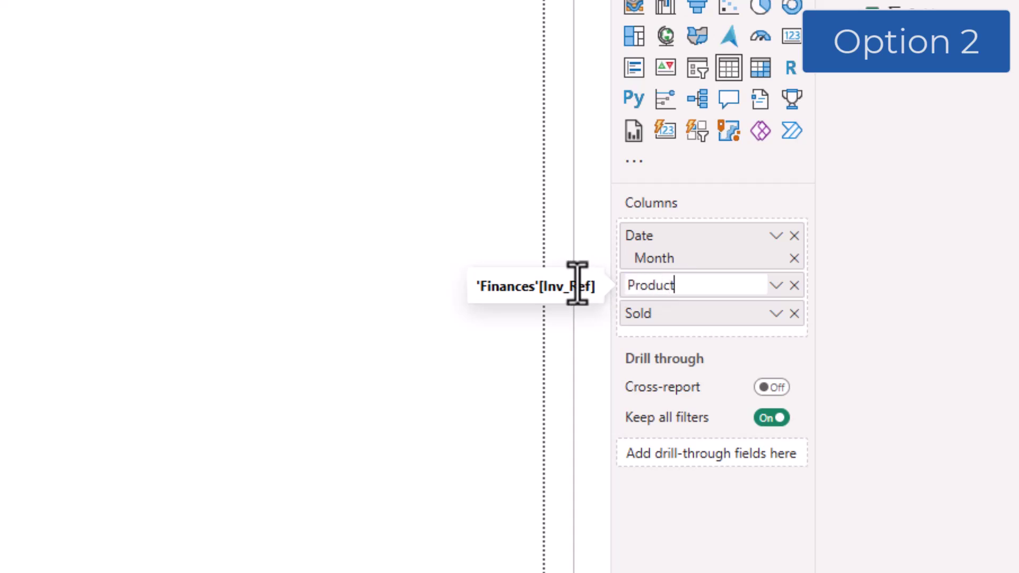
key("Return")
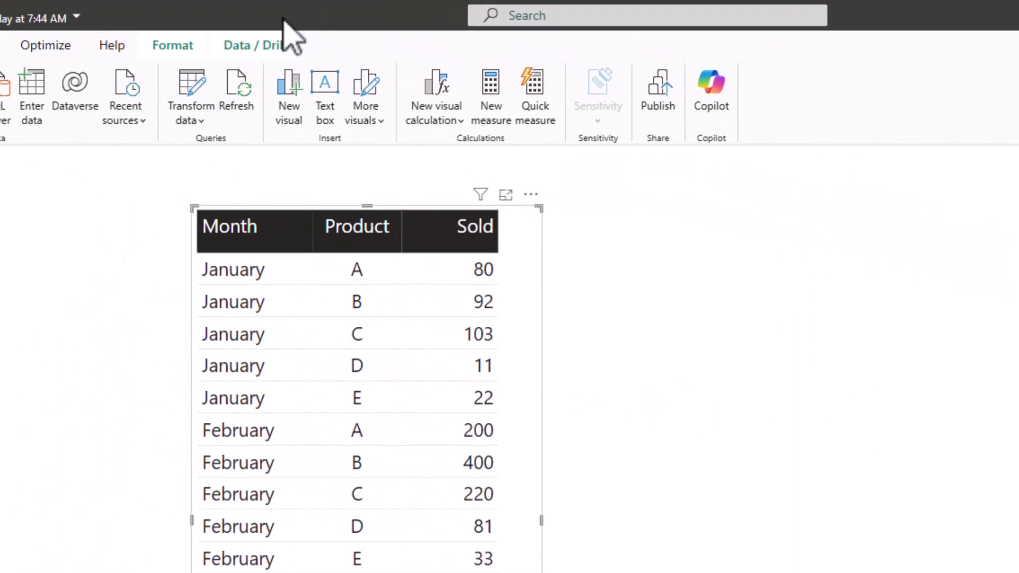
left_click(190, 120)
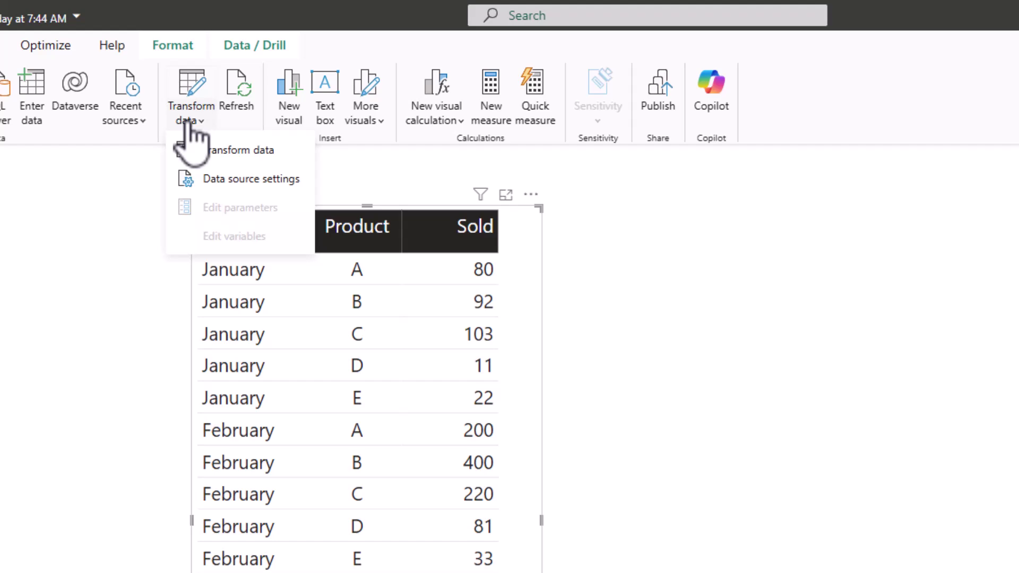
left_click(223, 151)
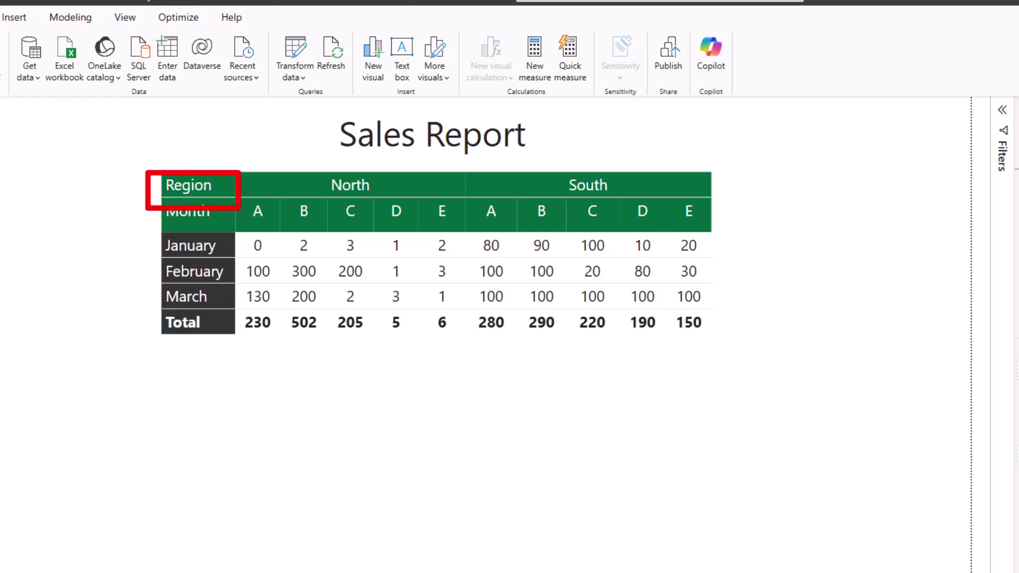
Clear the Region field's label in the Sales Report matrix's Columns well
left_click(646, 426)
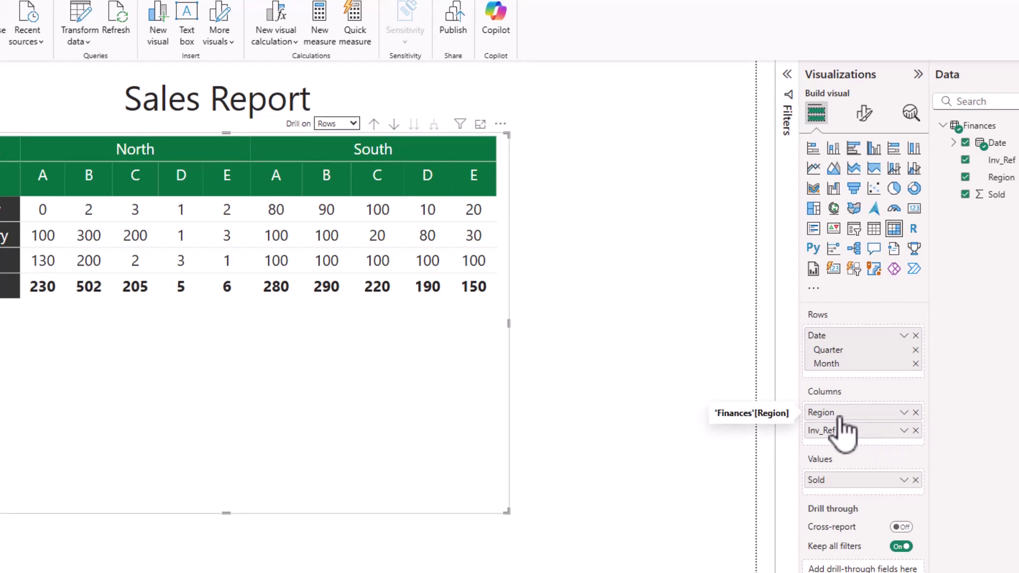
left_click_drag(841, 422, 841, 427)
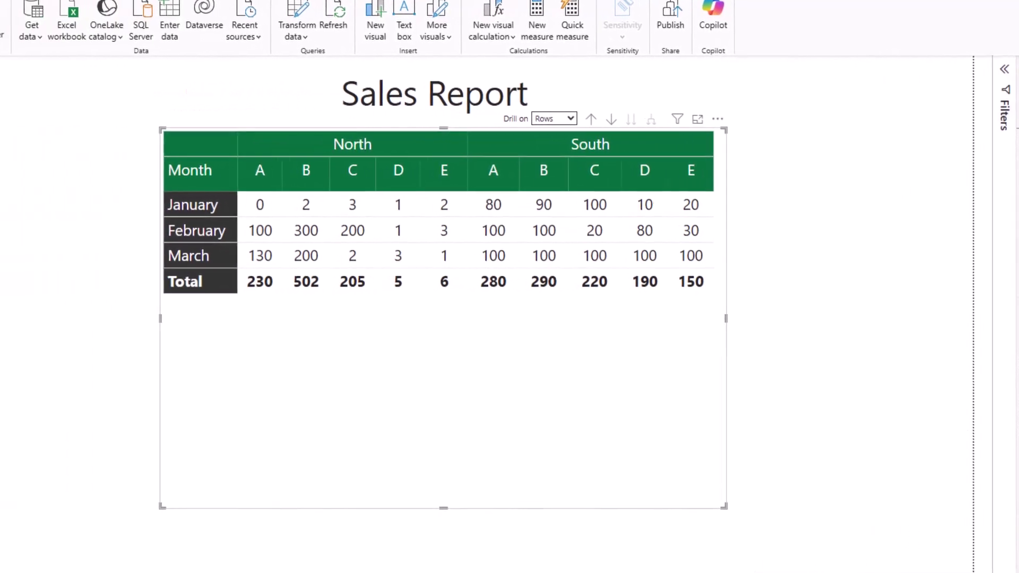
key("Escape")
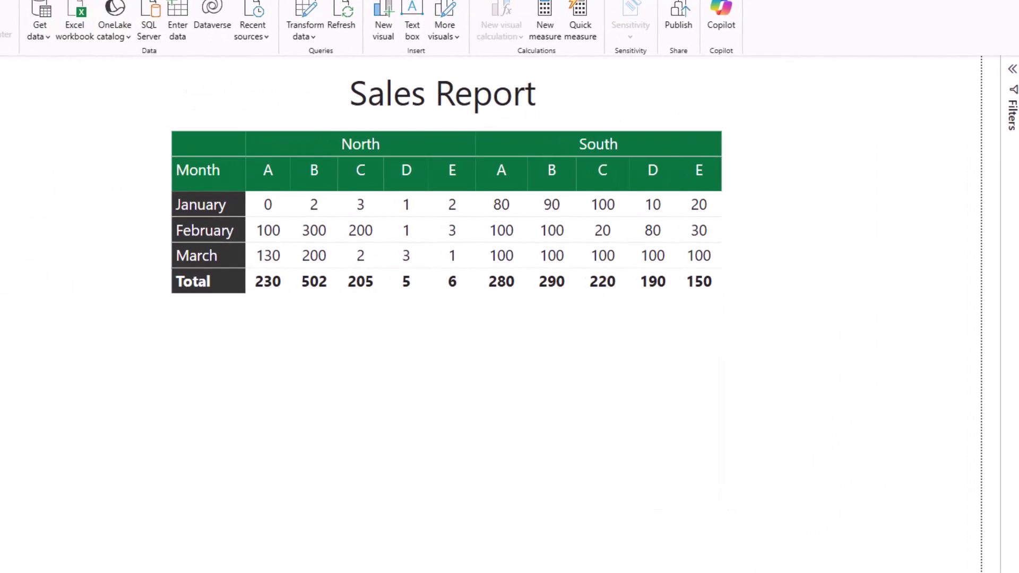